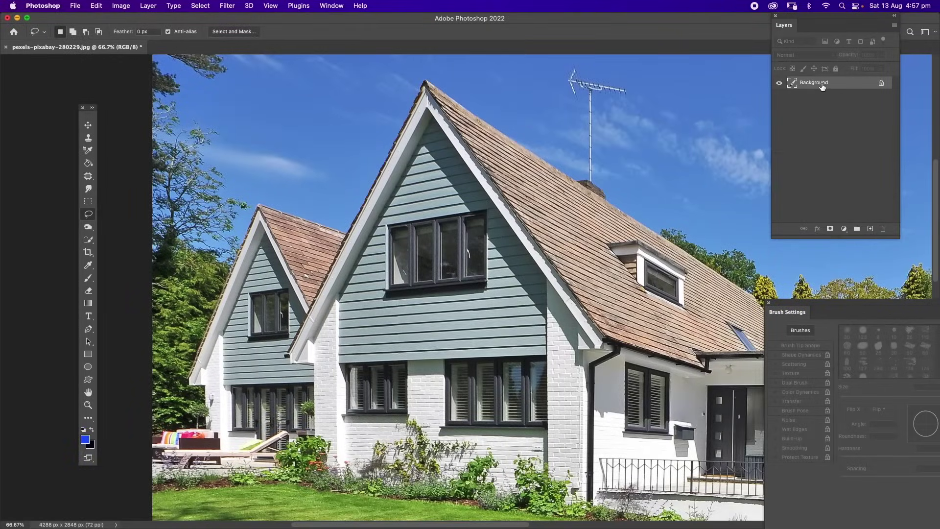
- Duplicate the Background layer as 'Background copy'
right_click(826, 87)
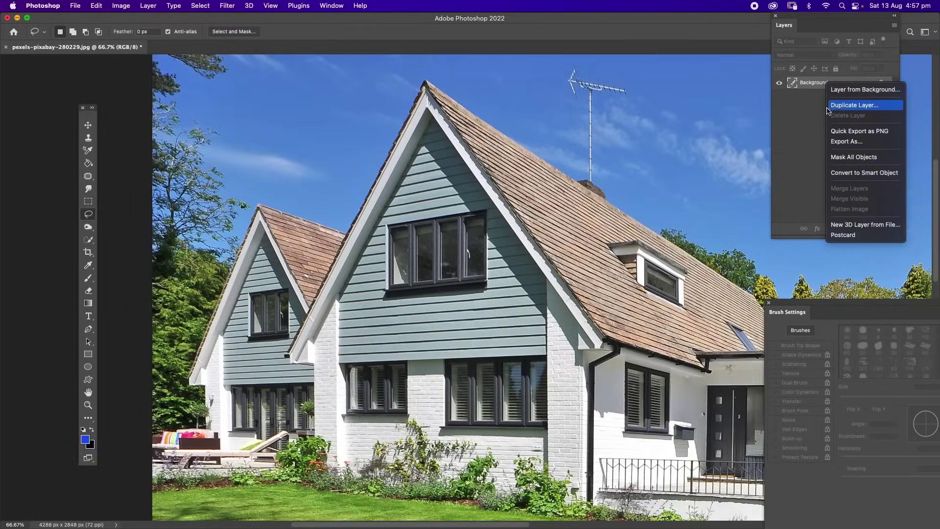
click(832, 107)
click(541, 241)
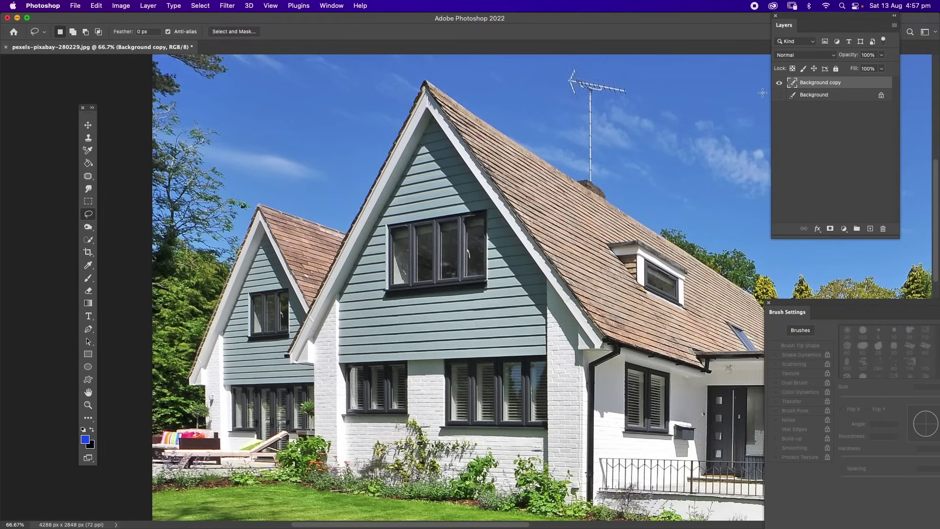
- Quick-select the grey-blue siding on the left and main gable walls
click(88, 240)
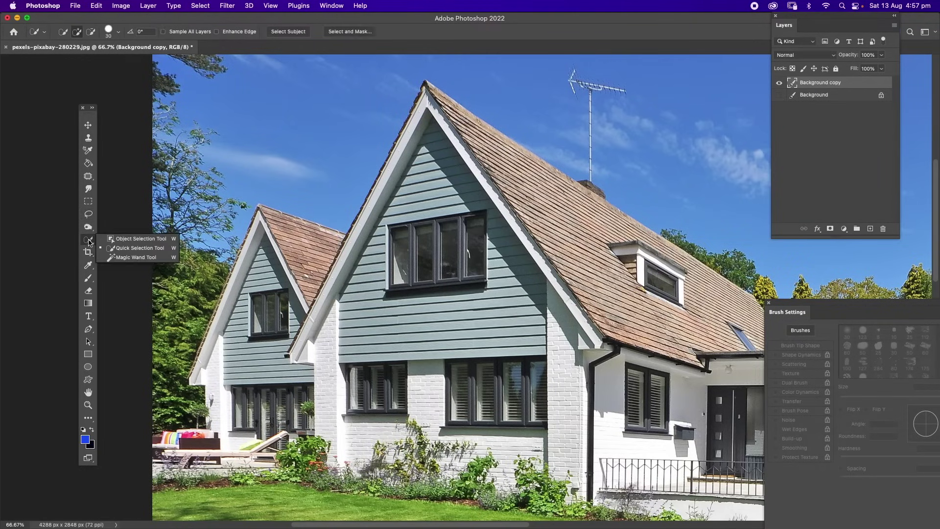
click(130, 252)
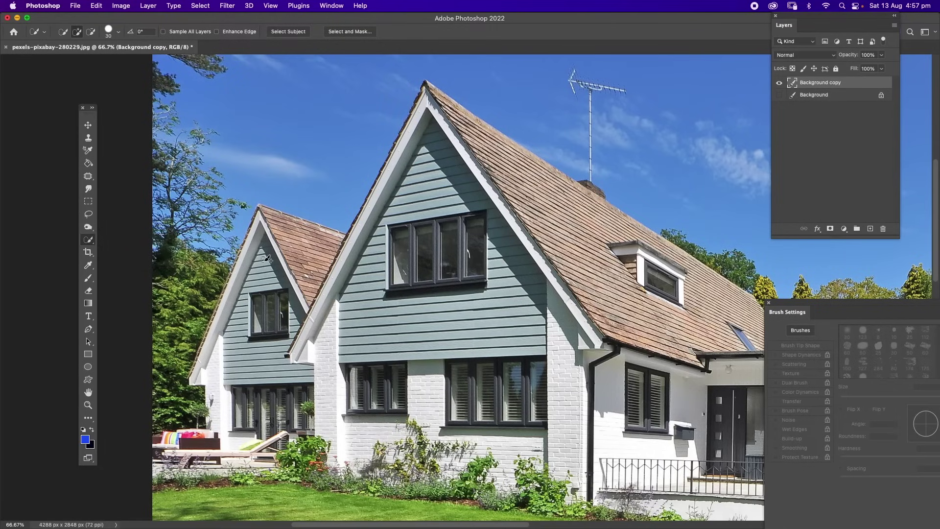
mouse_move(266, 256)
mouse_down()
mouse_move(234, 360)
mouse_move(271, 259)
mouse_up()
mouse_move(430, 148)
mouse_down()
mouse_move(358, 302)
mouse_move(358, 323)
mouse_up()
- Zoom in on the gable window to check selection edges, then fit the house on screen
key(z)
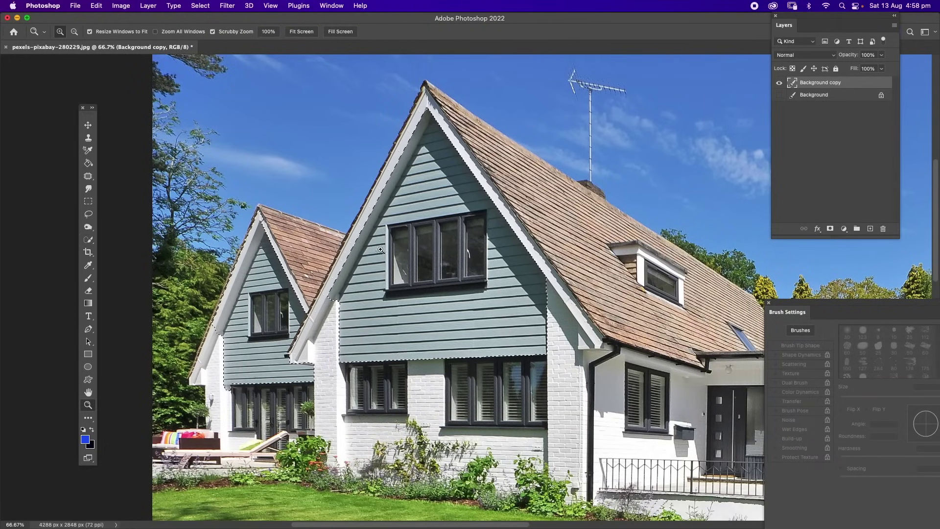
click(380, 248)
click(295, 226)
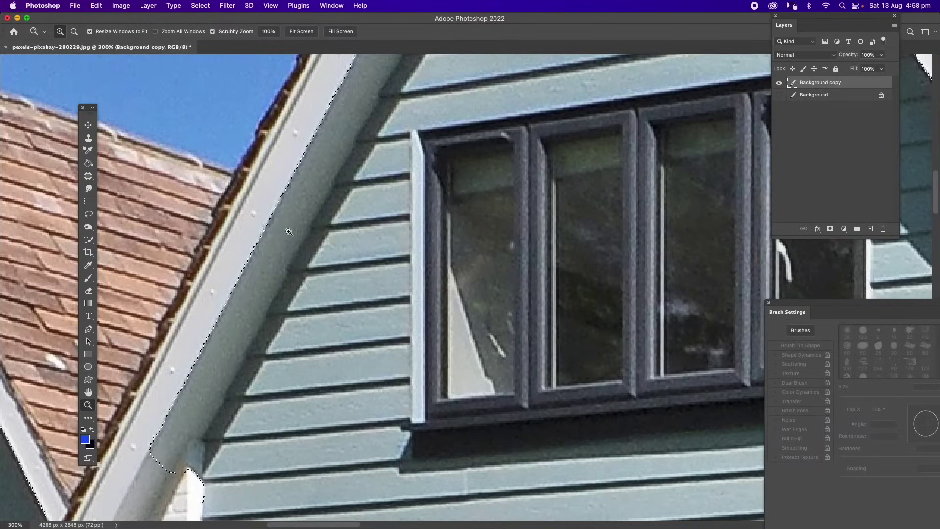
right_click(350, 227)
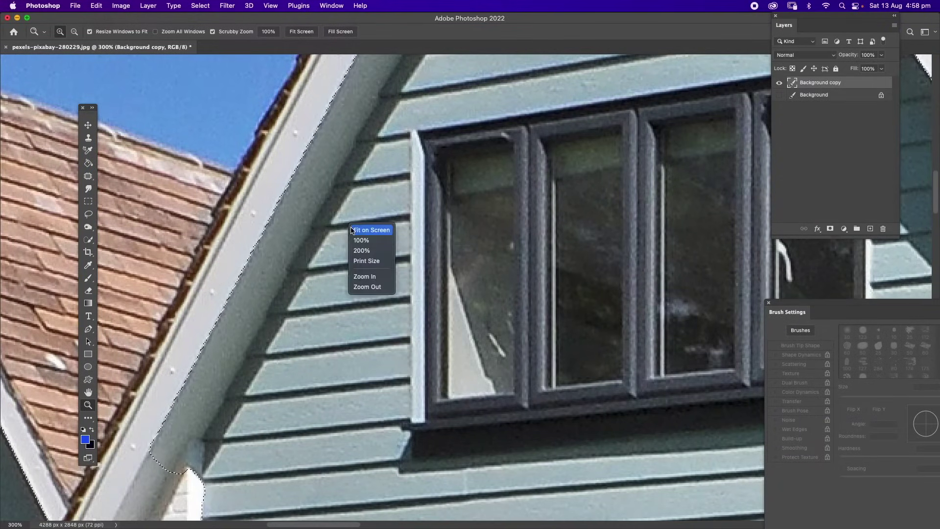
key(Return)
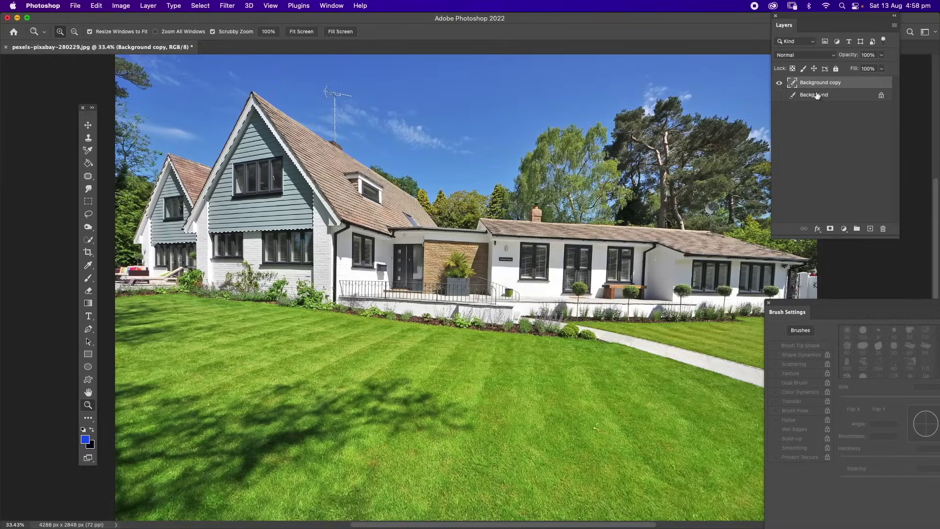
- Mask Background copy to the selected gables, zoom in, and target the layer pixels
click(831, 231)
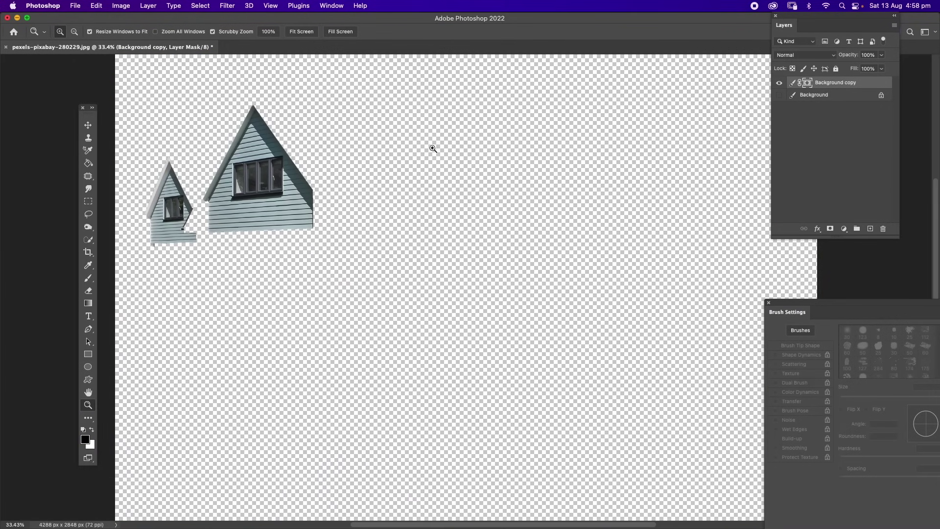
drag(195, 163, 516, 270)
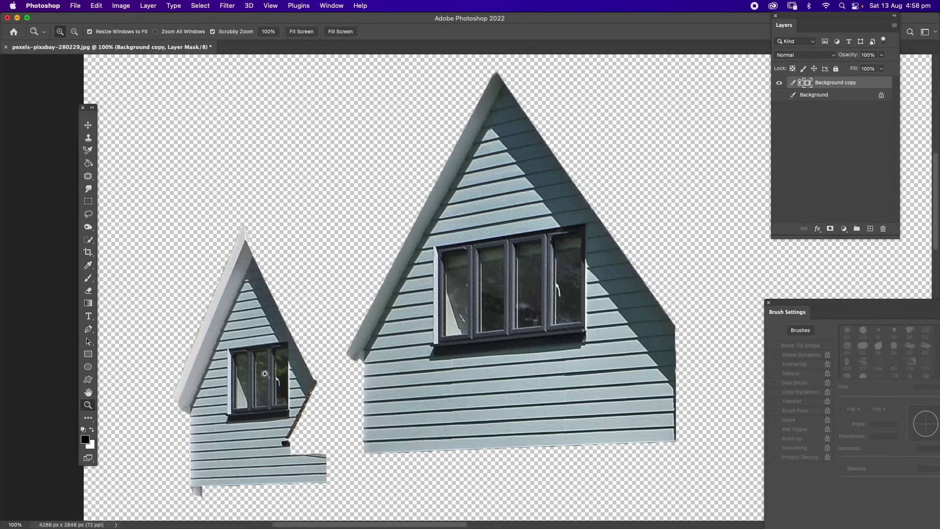
click(794, 84)
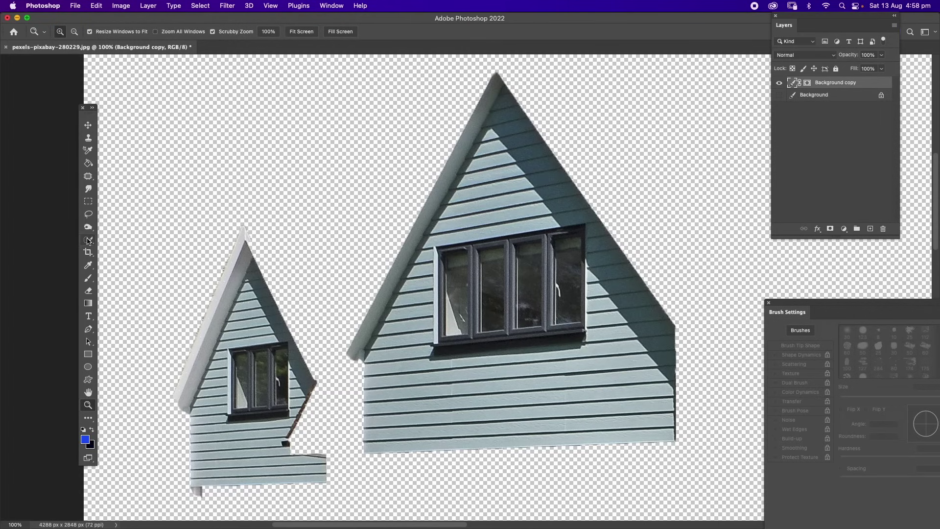
click(89, 240)
- Select and delete the small and large gable windows from the cut-out
drag(241, 355, 249, 374)
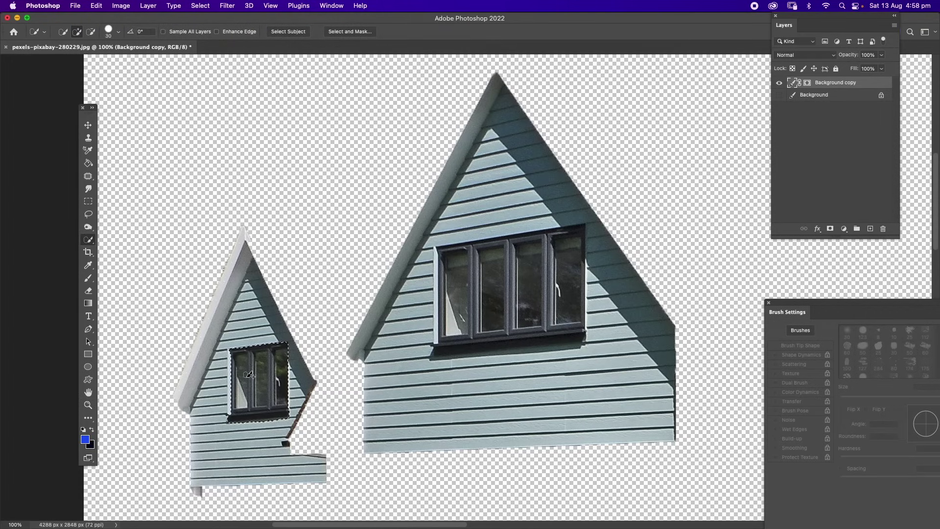
key(Delete)
drag(487, 243, 558, 308)
key(Delete)
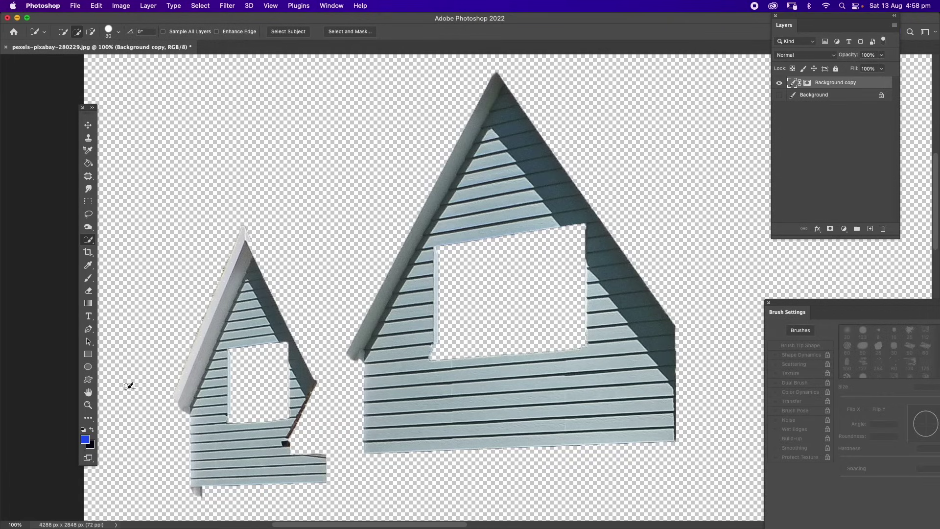
- Fit the image on screen and make the original Background layer visible again
click(88, 405)
right_click(316, 253)
click(341, 248)
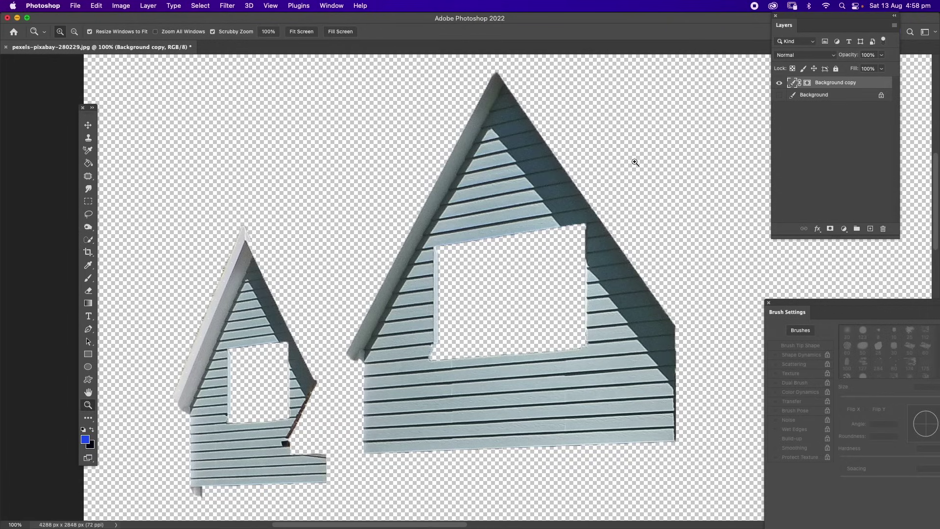
click(779, 94)
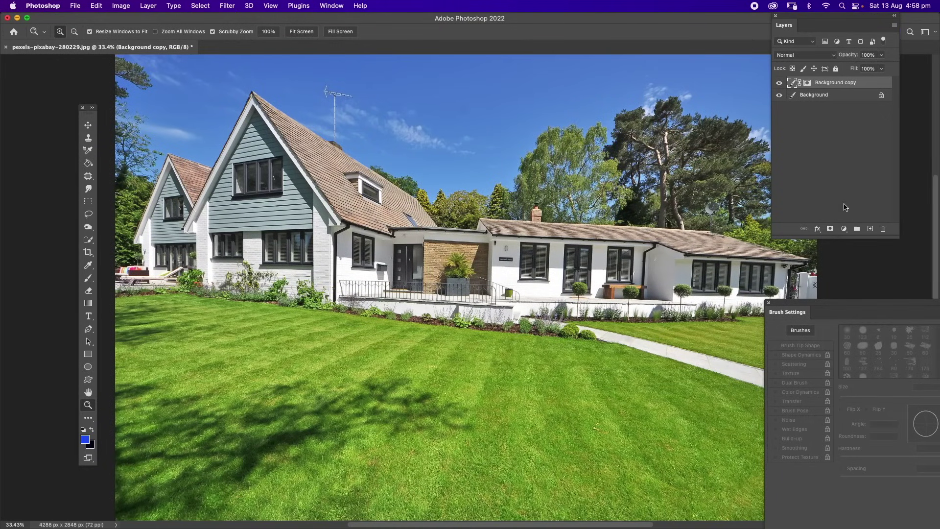
click(119, 11)
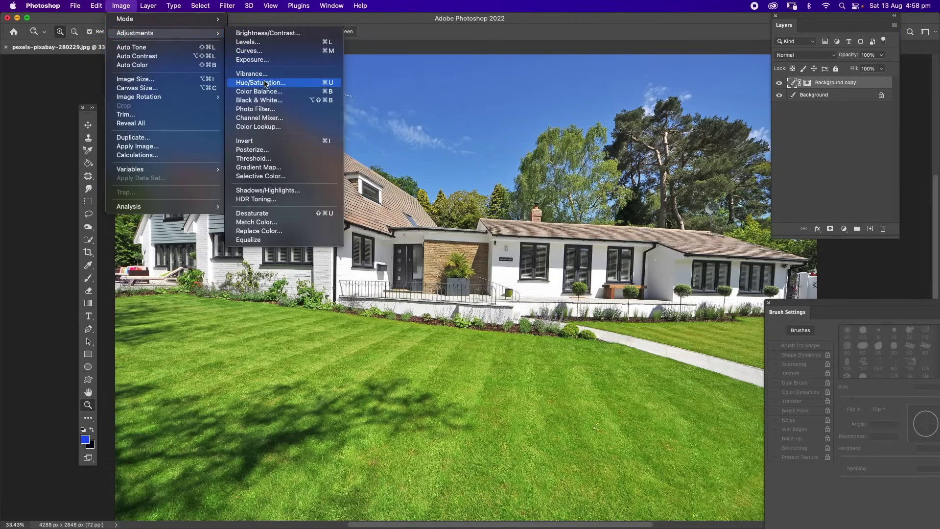
click(266, 92)
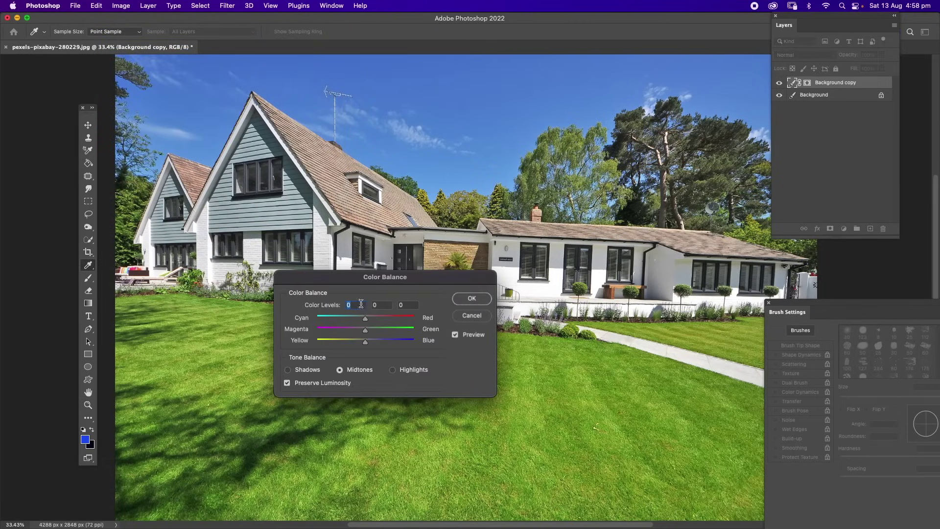
drag(367, 320, 318, 323)
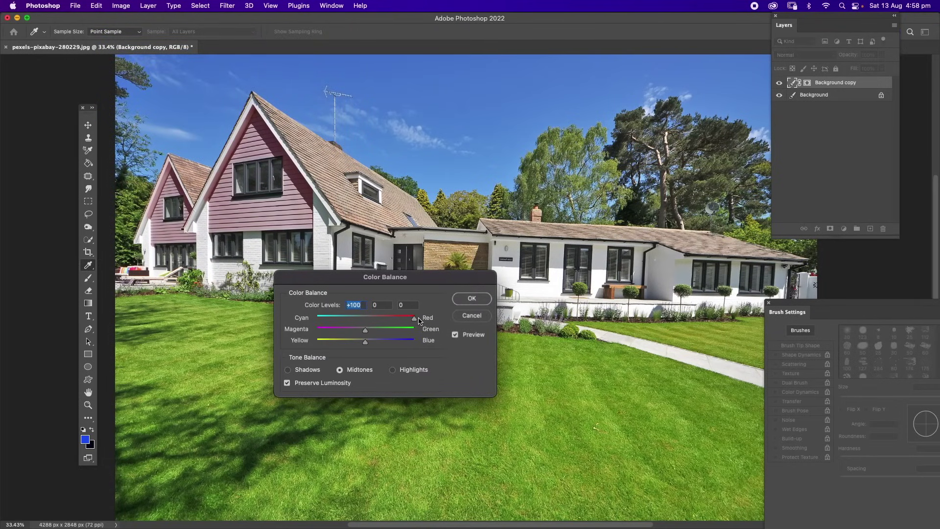
drag(318, 323, 412, 319)
key(Escape)
key(z)
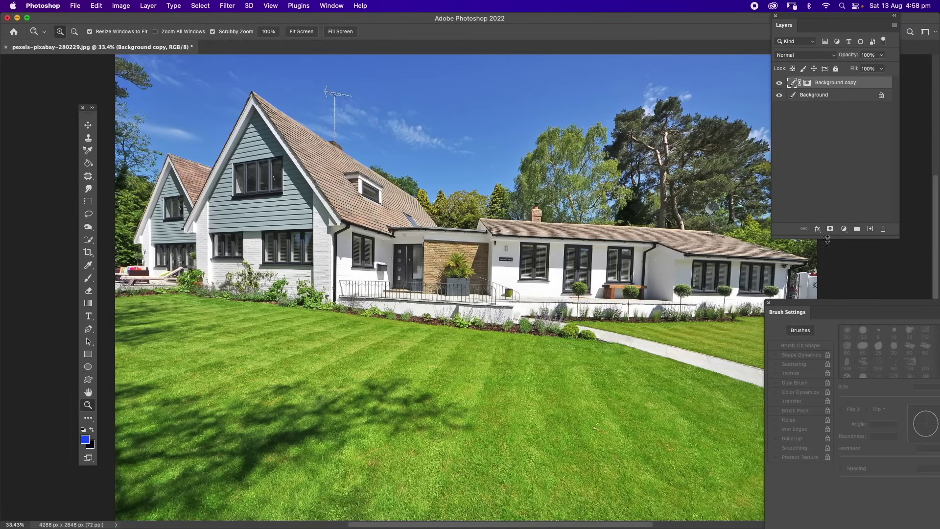
click(844, 230)
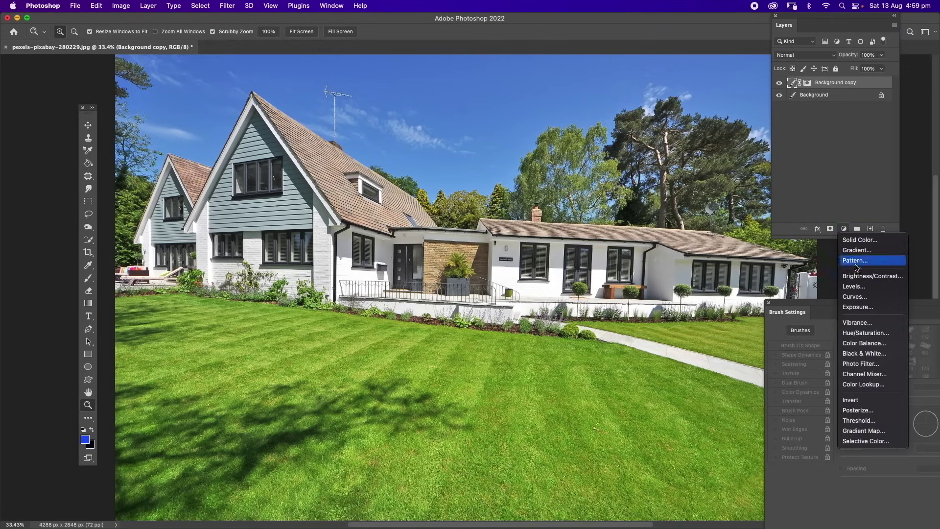
- Add a Hue/Saturation adjustment layer clipped to the gable copy layer
click(864, 333)
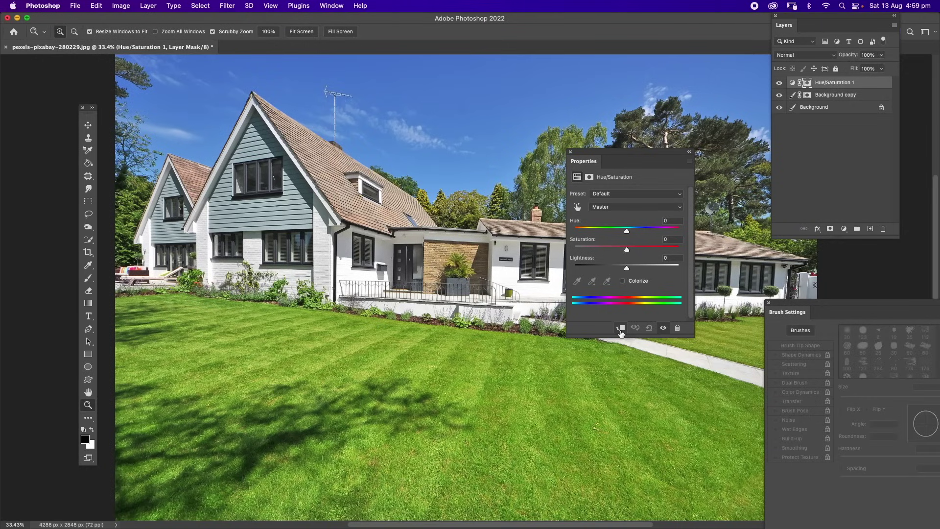
click(620, 329)
- Recolour the siding with hue −52, saturation +23, lightness −13, then close Properties
drag(626, 231, 574, 231)
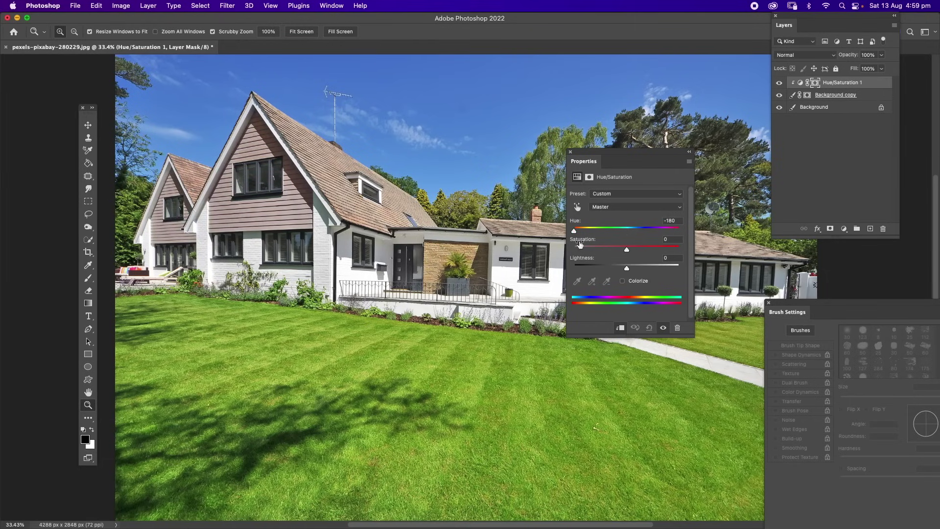
drag(574, 233, 696, 224)
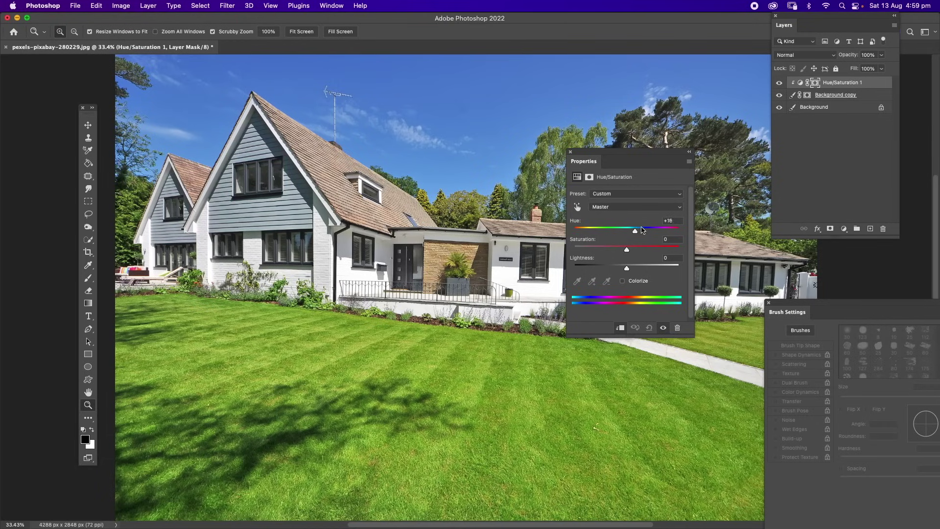
drag(689, 227, 644, 229)
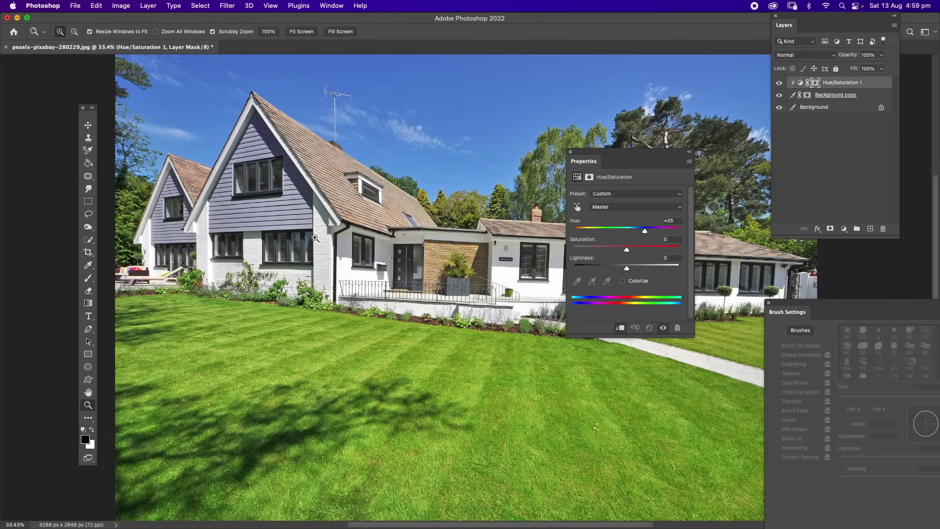
mouse_move(626, 252)
mouse_down()
mouse_move(670, 228)
mouse_move(583, 232)
mouse_up()
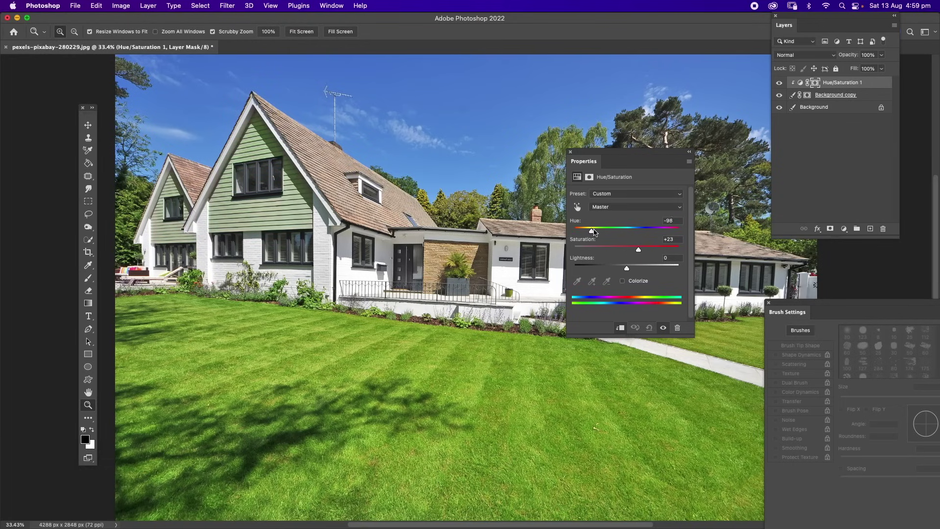
drag(583, 232, 601, 235)
mouse_move(628, 269)
mouse_down()
mouse_move(616, 270)
mouse_move(622, 274)
mouse_up()
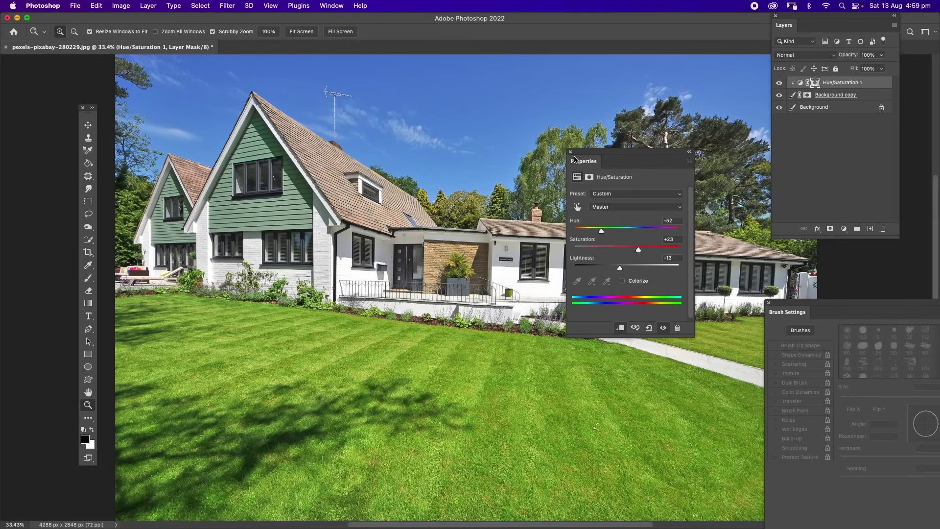
click(570, 153)
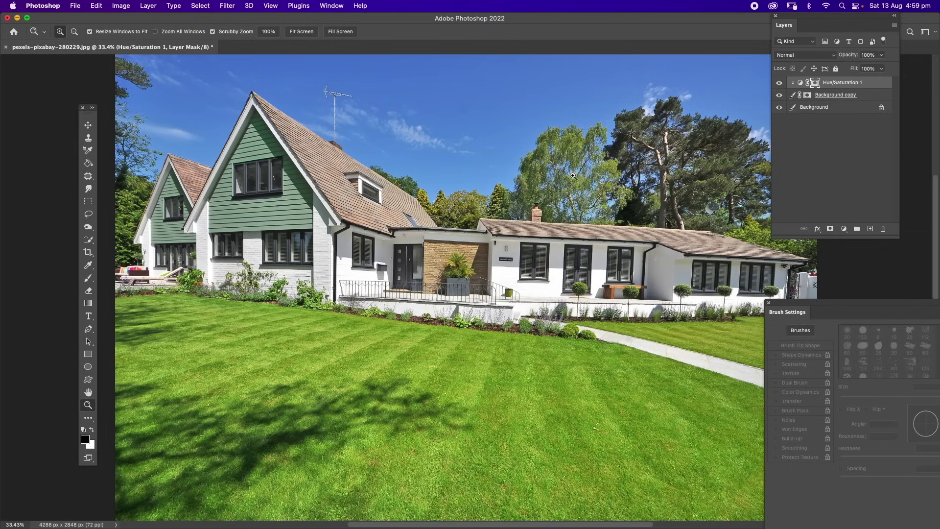